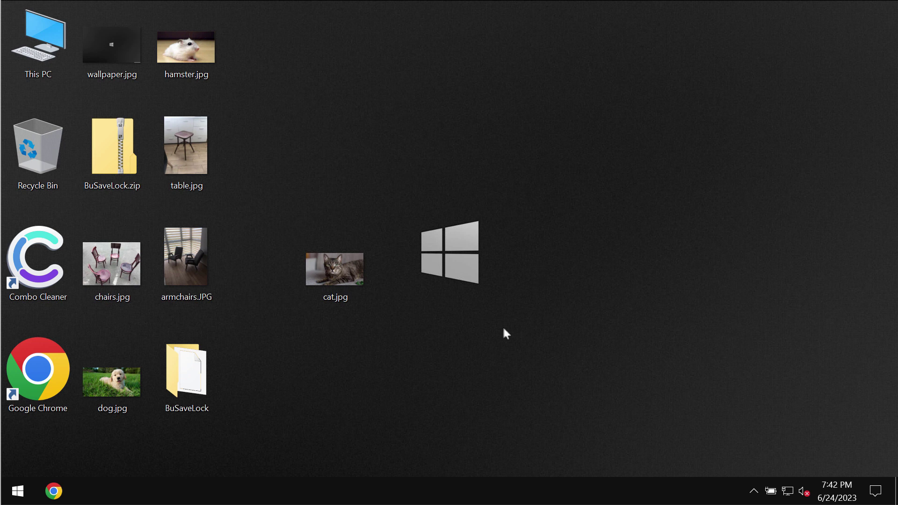
View table.jpg and hamster.jpg, cancelling an email attachment of the hamster picture.
double_click(197, 154)
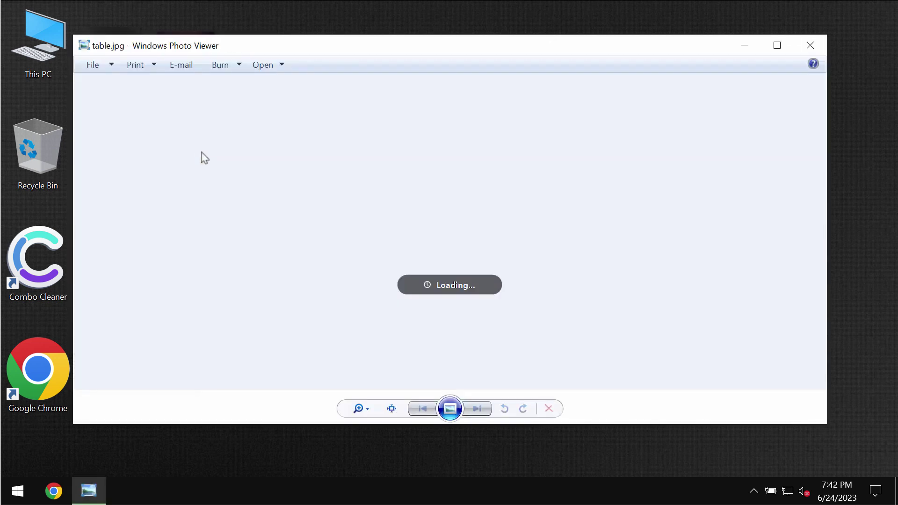
left_click(811, 45)
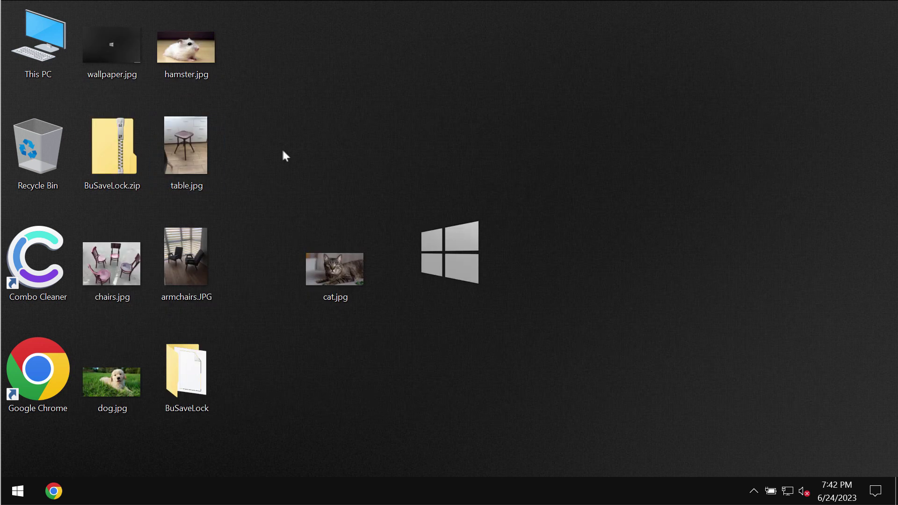
left_click(190, 68)
double_click(191, 67)
left_click(183, 65)
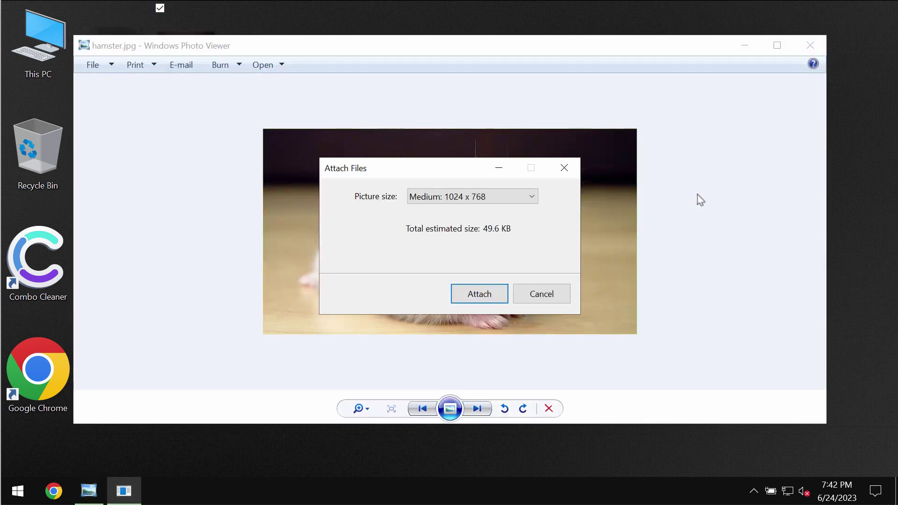
left_click(558, 294)
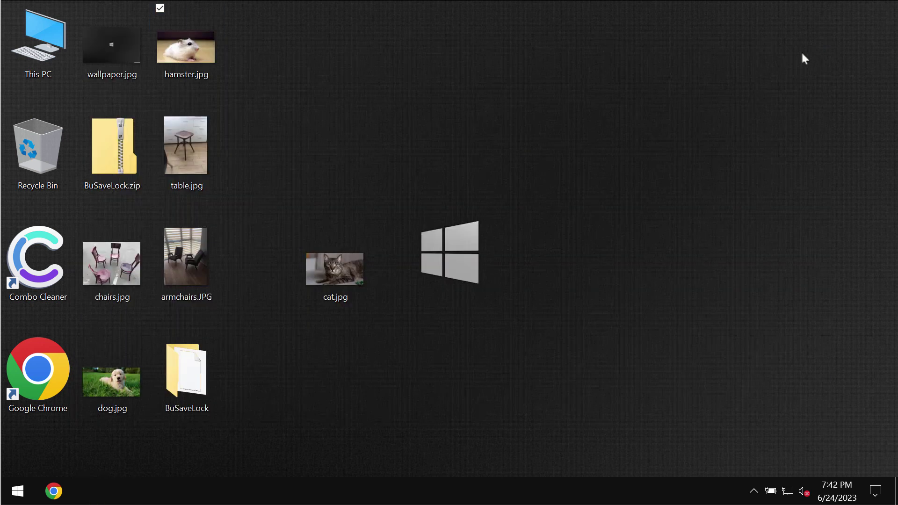
left_click(808, 47)
View and close the chairs.jpg, dog.jpg, cat.jpg pictures, then chairs.jpg again.
double_click(112, 265)
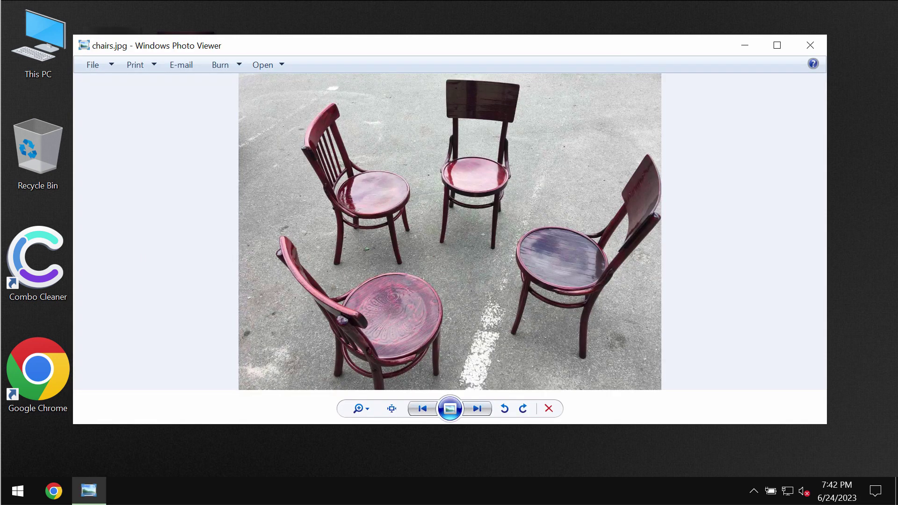
left_click(811, 46)
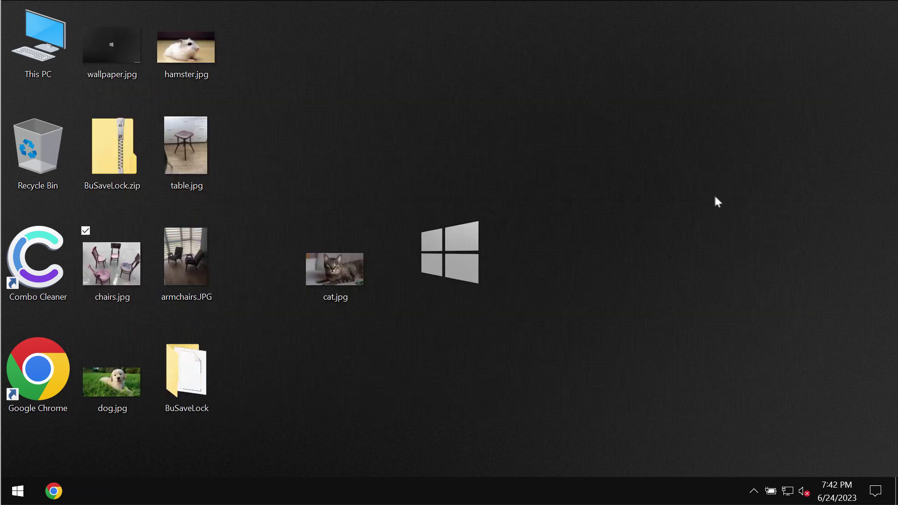
double_click(125, 383)
left_click(815, 39)
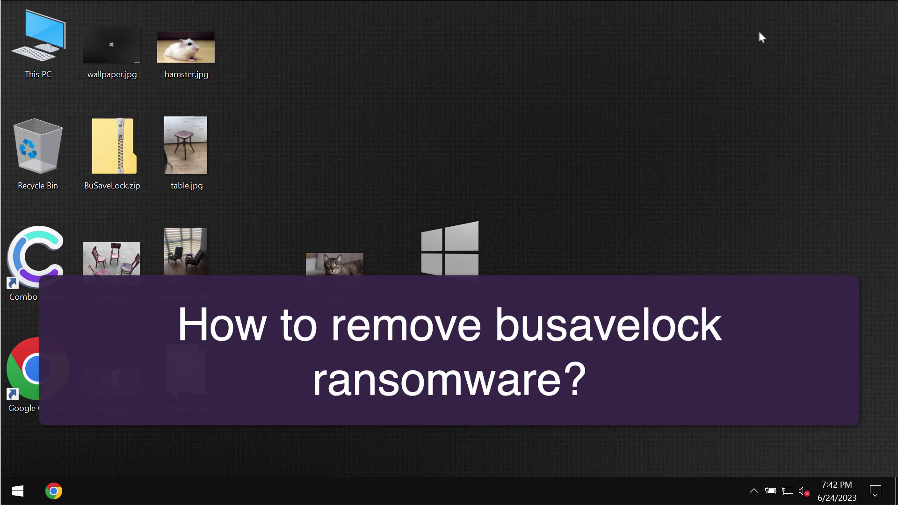
double_click(309, 232)
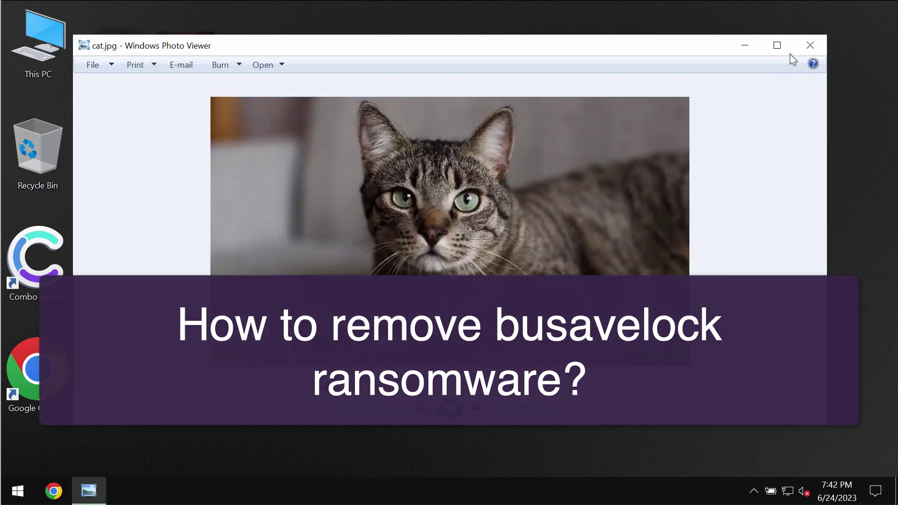
left_click(812, 44)
double_click(108, 268)
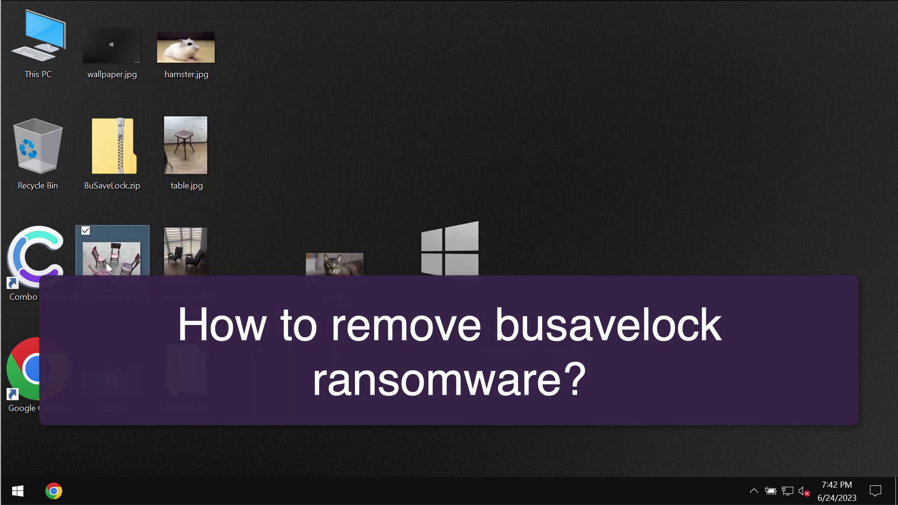
left_click(820, 46)
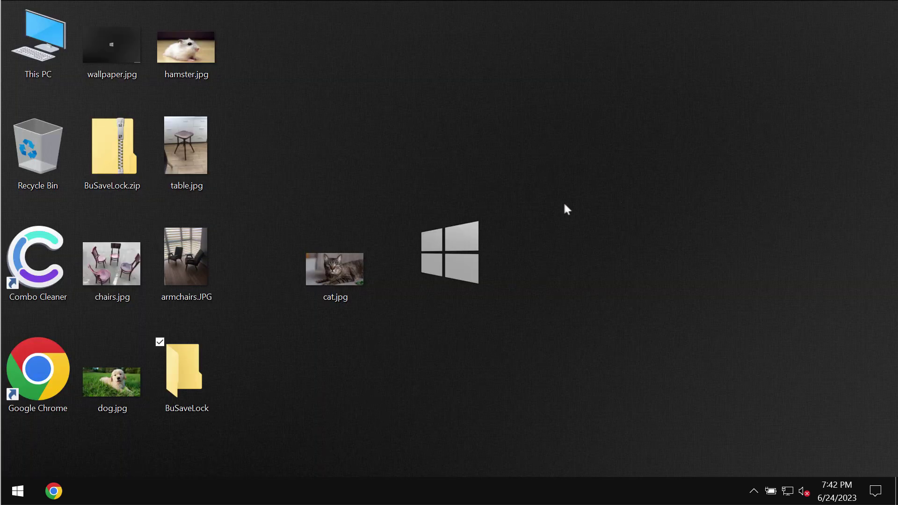
Extract all contents of BuSaveLock.zip and show the extracted files.
left_click(133, 170)
right_click(133, 171)
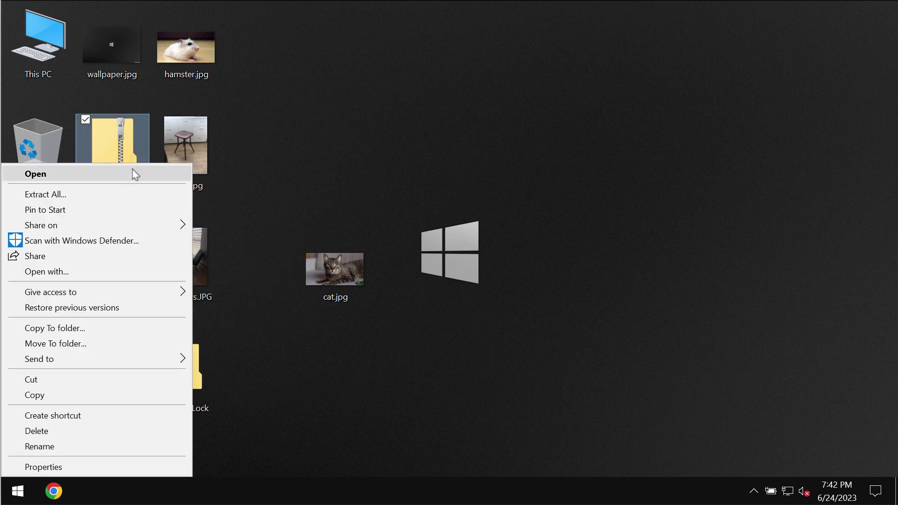
left_click(133, 196)
left_click(566, 393)
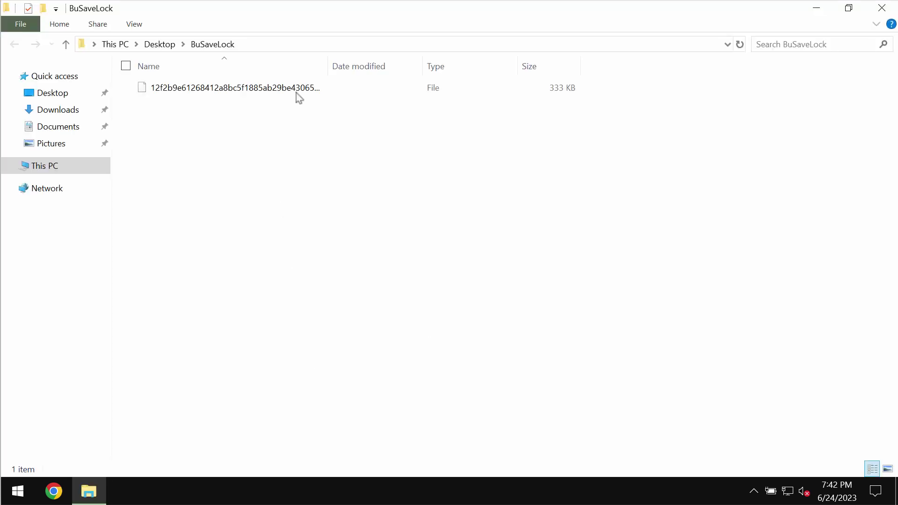
Rename the extracted file to an .exe, run it, and close the folder window.
left_click(295, 97)
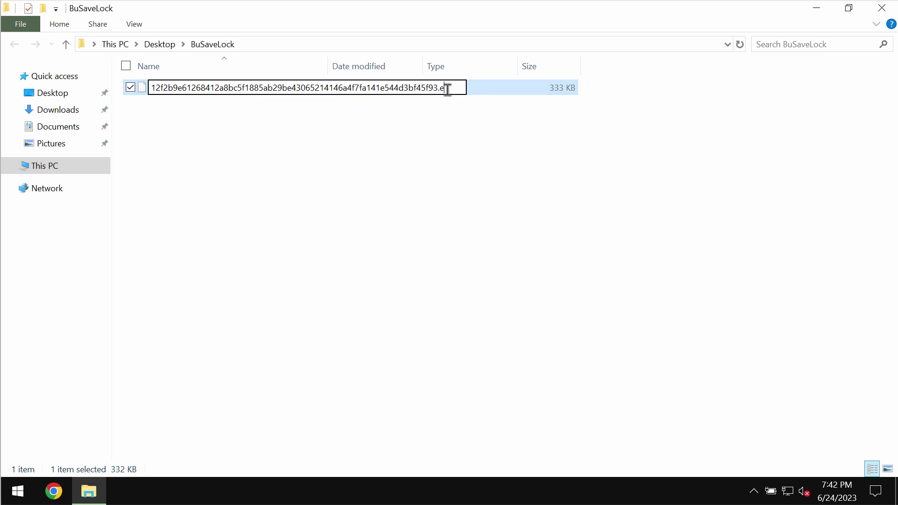
type("xe")
key("Return")
double_click(448, 90)
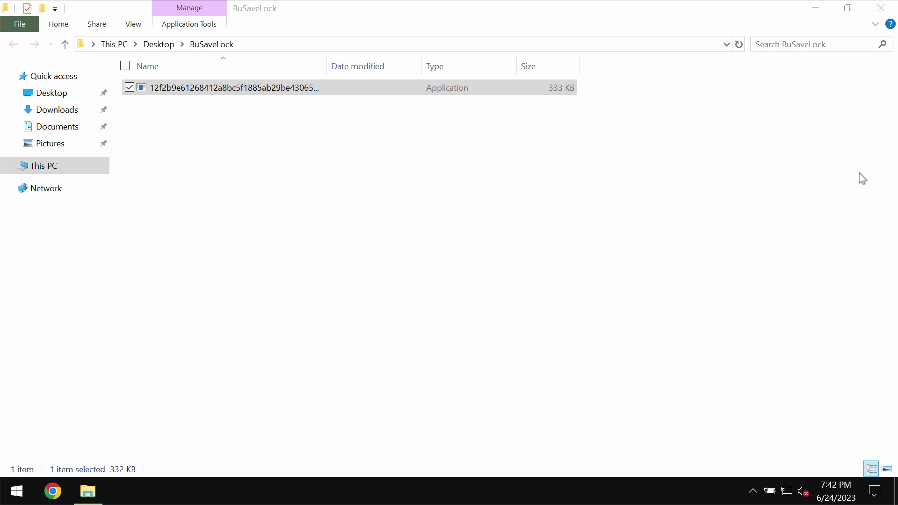
left_click(880, 8)
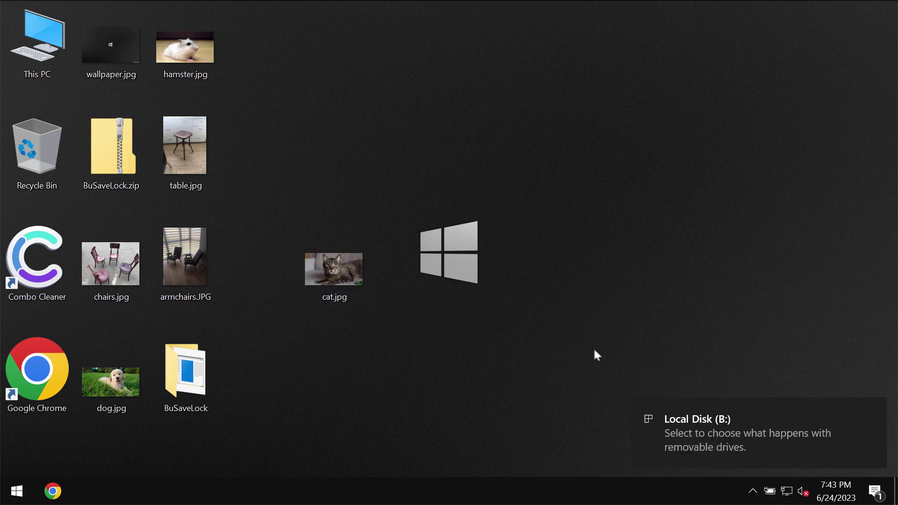
Open Task Manager from the taskbar and move its window to the right.
right_click(547, 486)
left_click(588, 412)
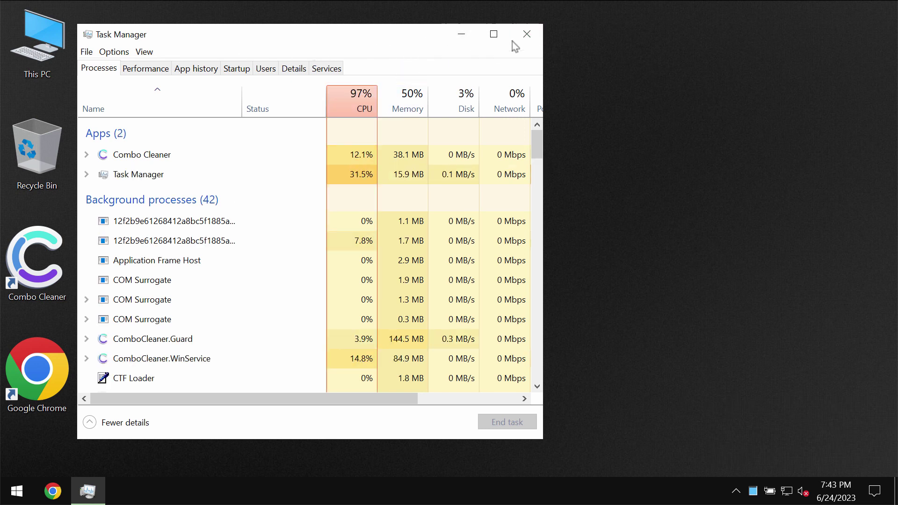
mouse_move(356, 29)
left_mouse_down()
mouse_move(557, 36)
mouse_move(578, 26)
left_mouse_up()
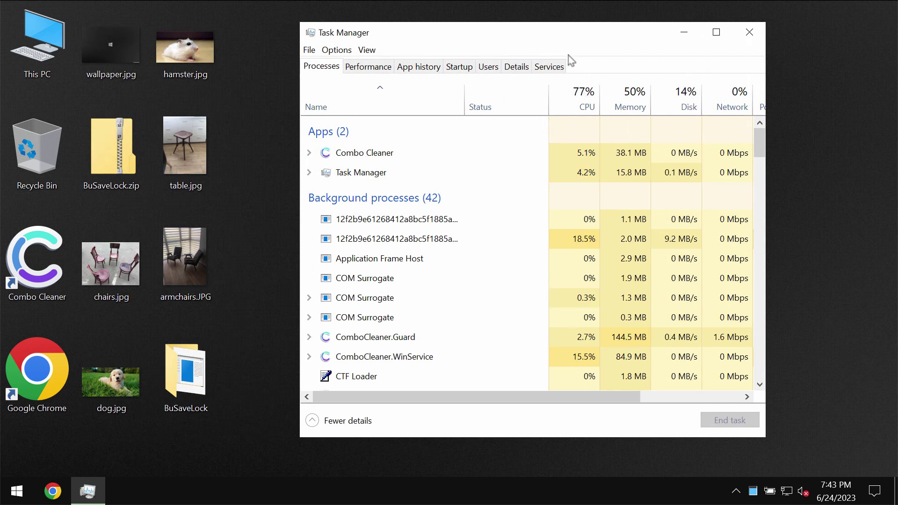
left_click_drag(624, 45, 640, 42)
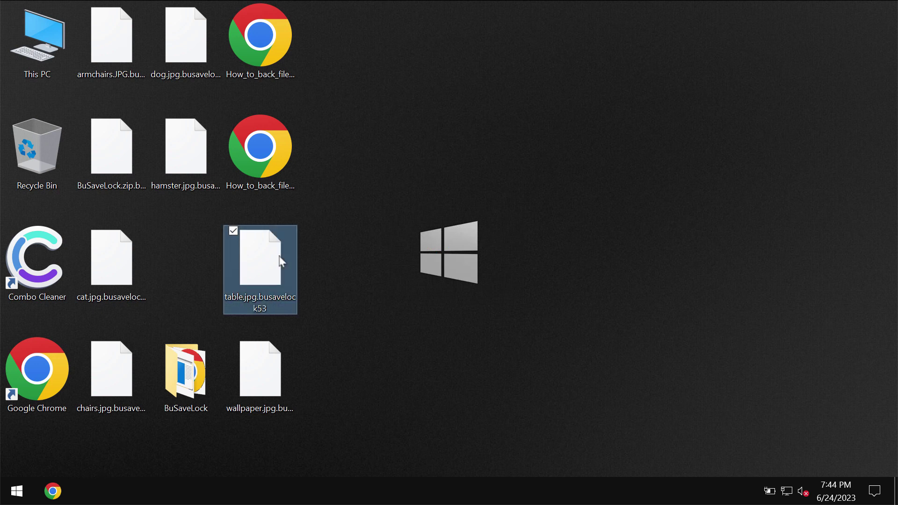
left_click(190, 152)
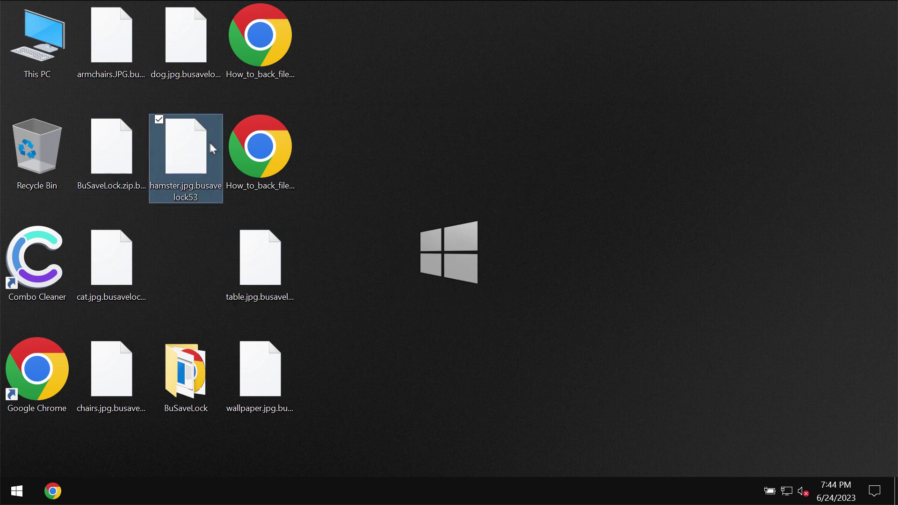
left_click(434, 93)
left_click(208, 164)
double_click(214, 161)
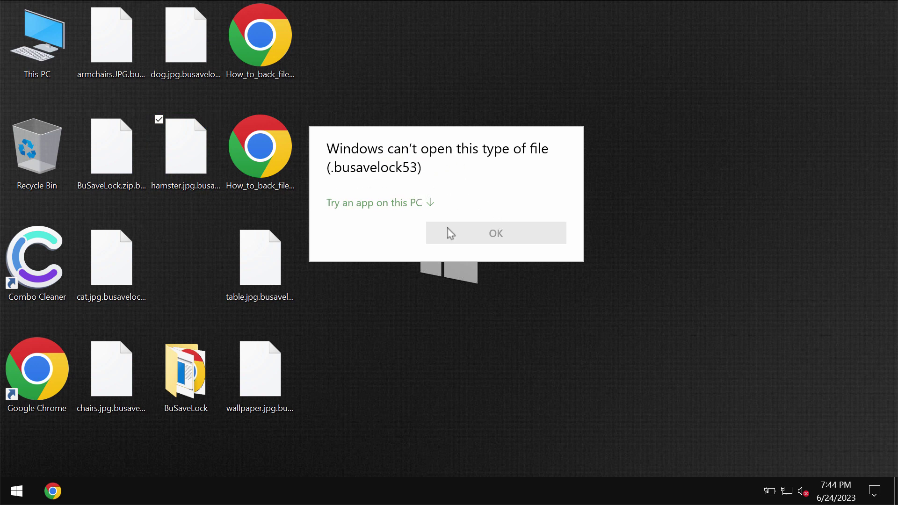
left_click(678, 154)
left_click(369, 216)
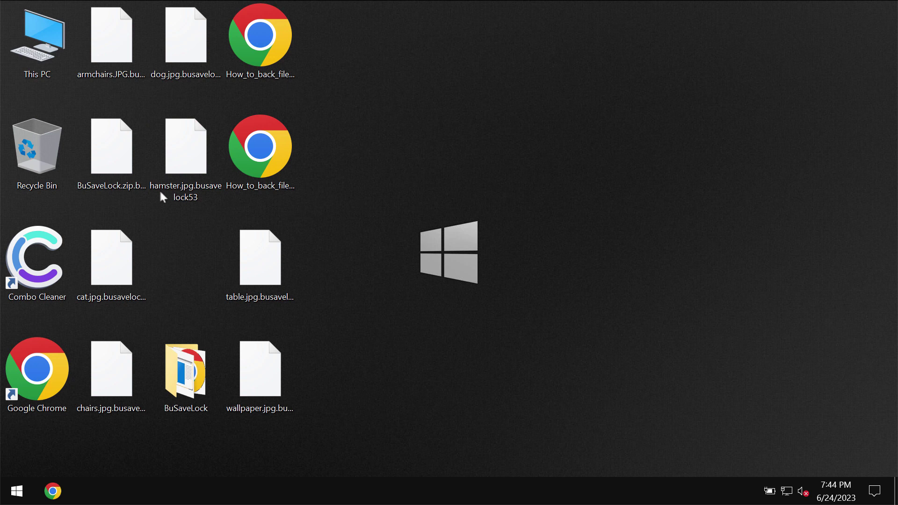
double_click(180, 79)
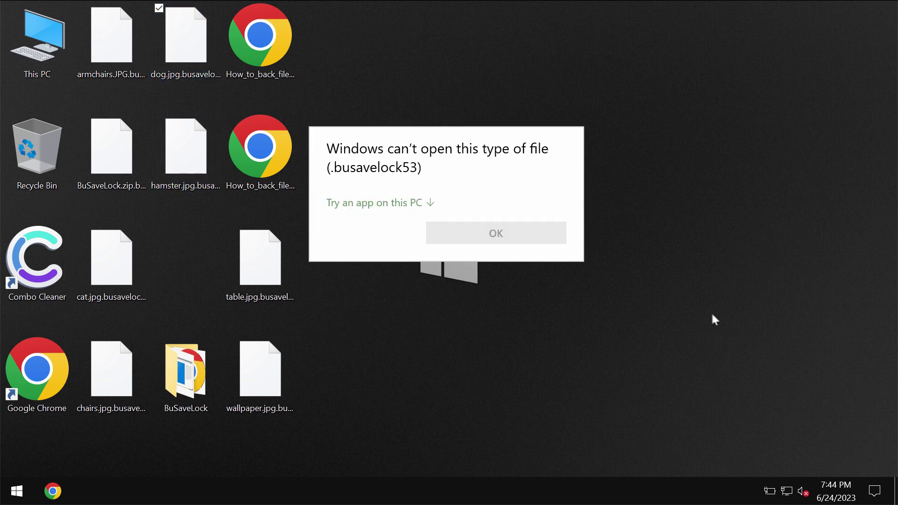
left_click(712, 320)
double_click(275, 275)
left_click(622, 254)
double_click(257, 46)
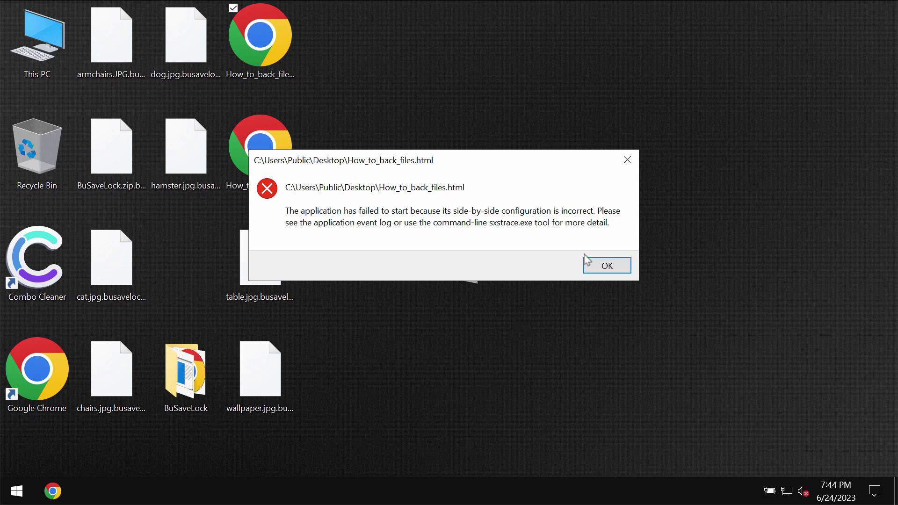
left_click(607, 266)
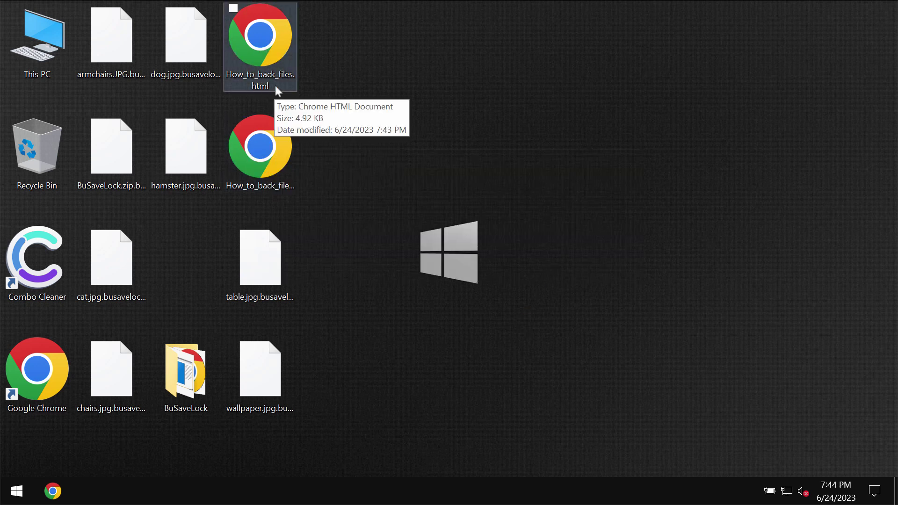
right_click(280, 83)
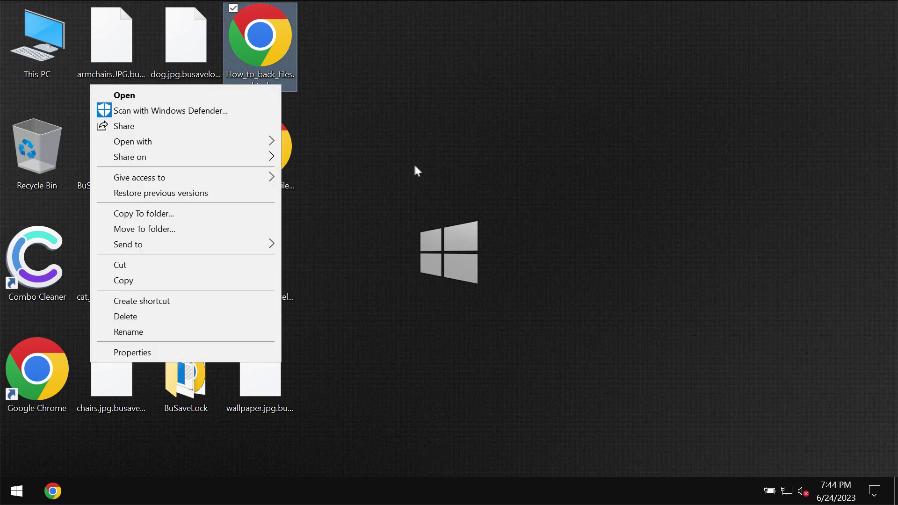
left_click(297, 28)
double_click(260, 35)
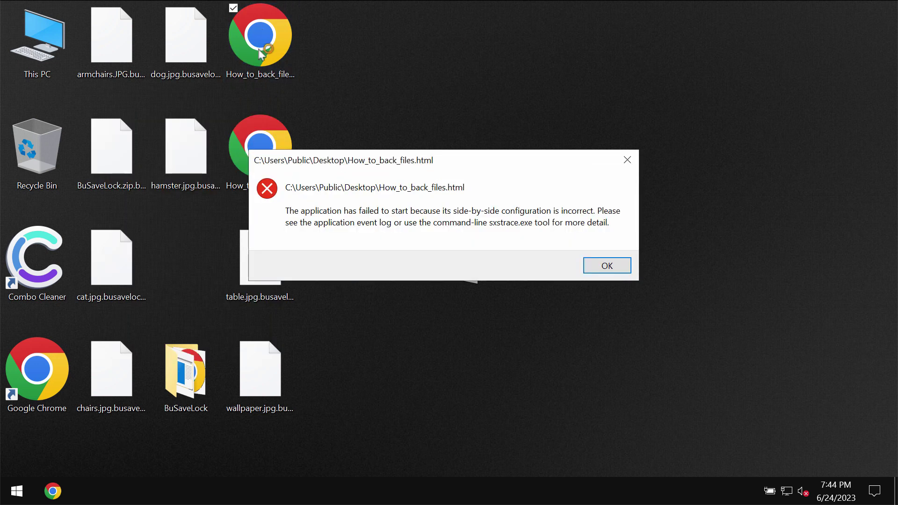
left_click(607, 265)
right_click(245, 49)
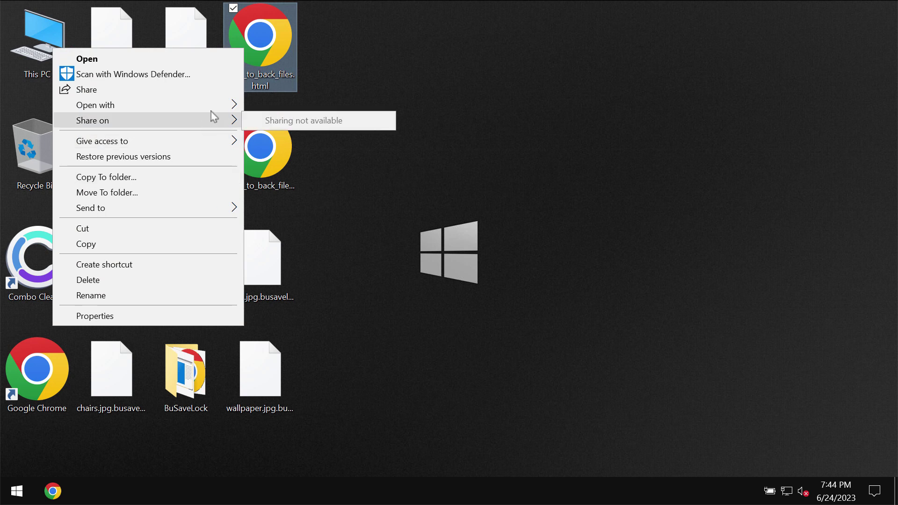
Open How_to_back_files.html in a maximized Internet Explorer window, then minimize and restore it.
mouse_move(96, 105)
left_click(312, 123)
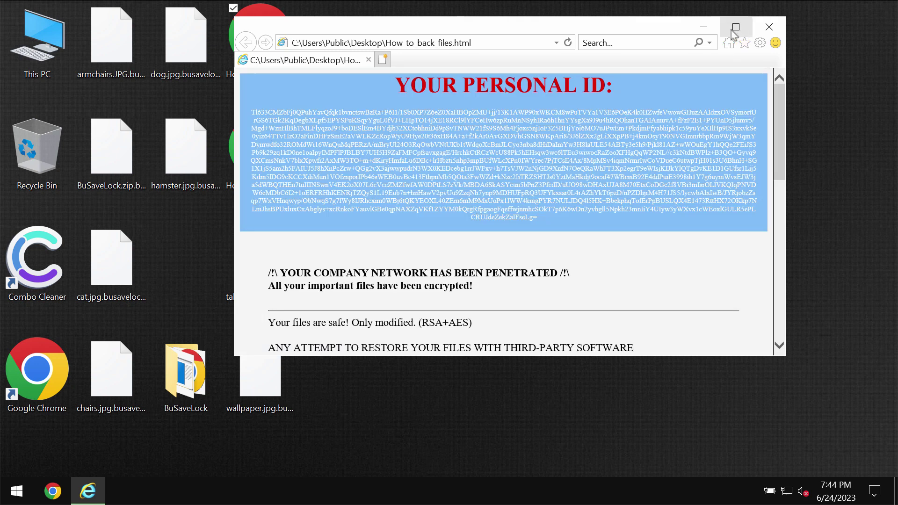
left_click(736, 27)
scroll(335, 206, "down", 1)
scroll(335, 211, "up", 1)
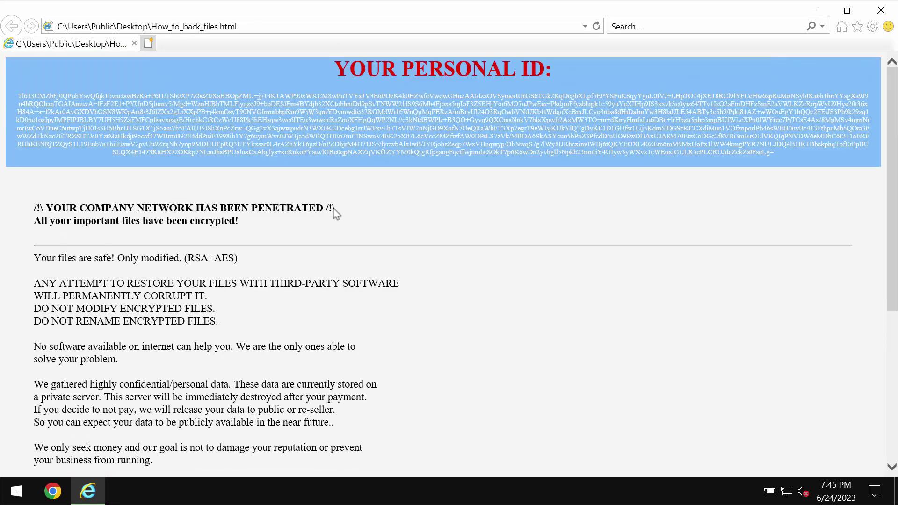
scroll(433, 206, "down", 1)
scroll(438, 208, "up", 1)
scroll(443, 208, "down", 1)
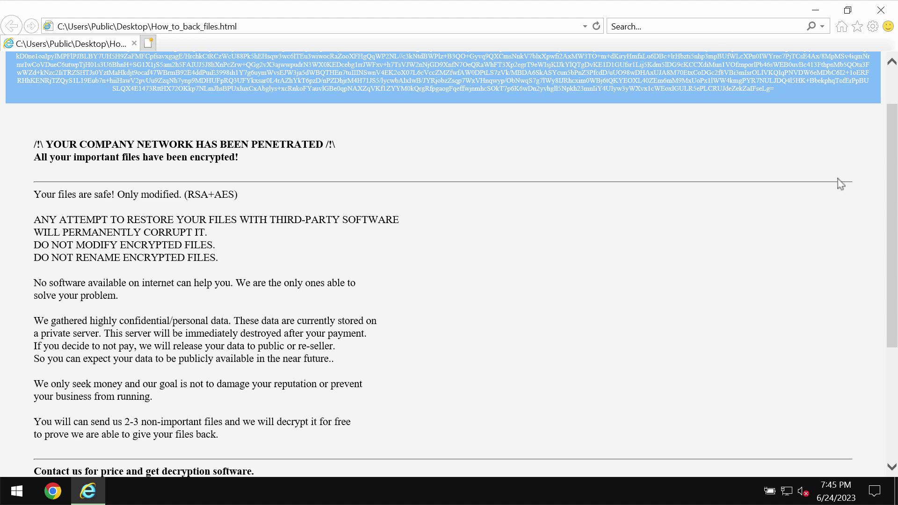
left_click(821, 16)
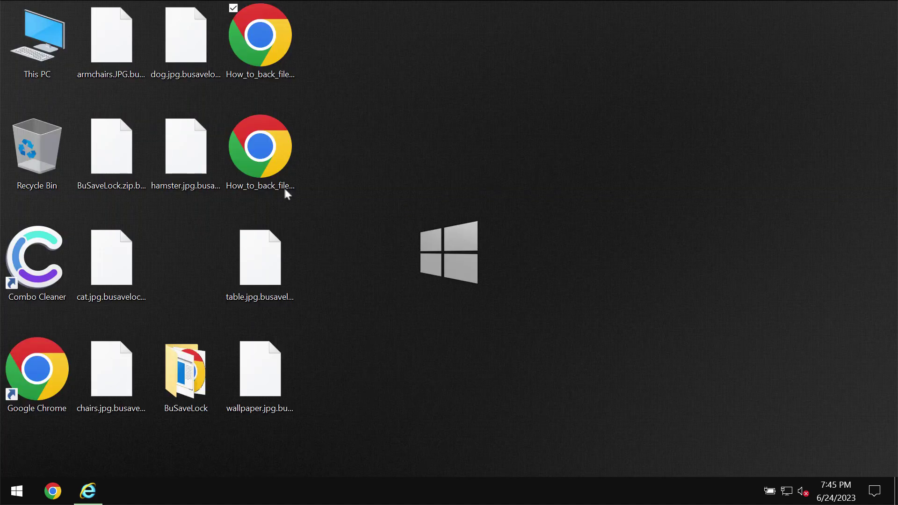
left_click(90, 492)
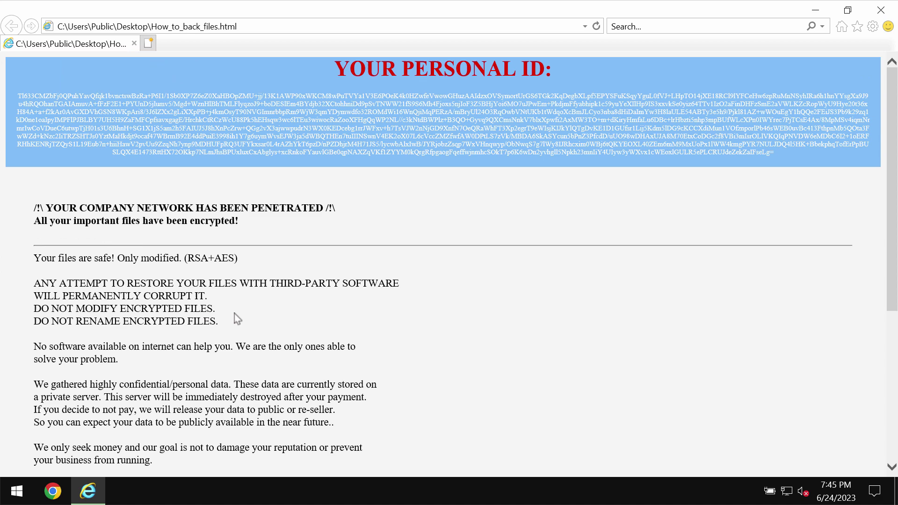
left_click(270, 25)
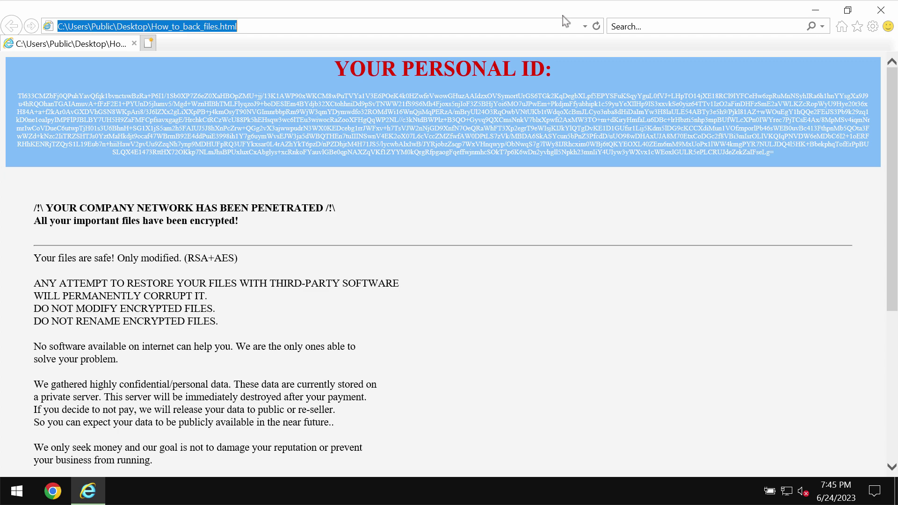
type("comb")
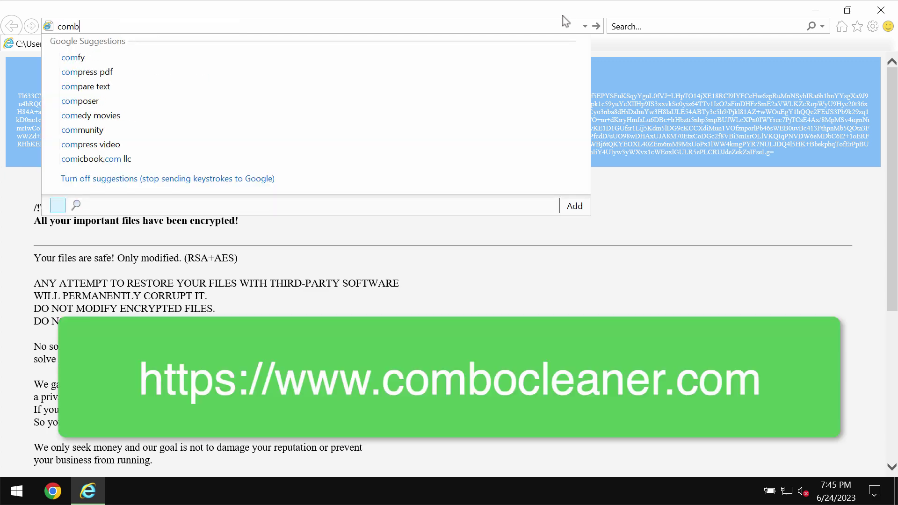
type("ocle")
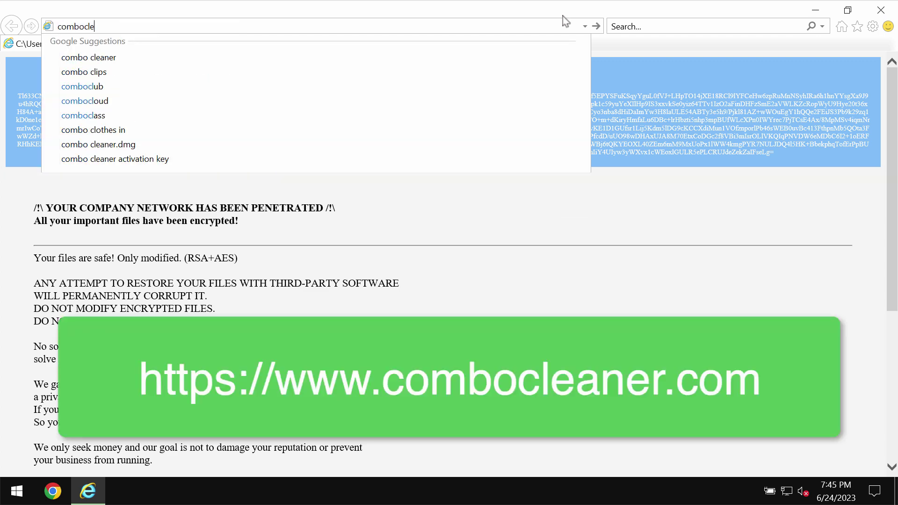
type("aner")
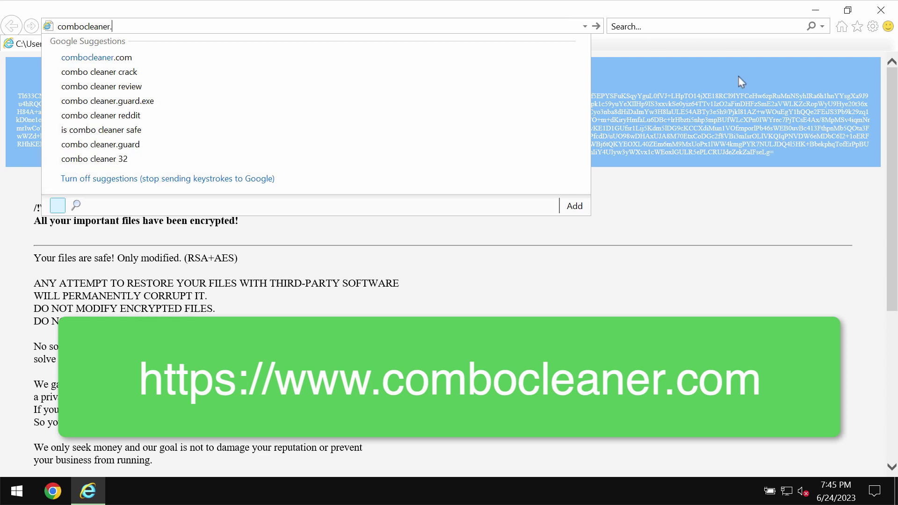
type(".com")
Load combocleaner.com in Internet Explorer.
key("Return")
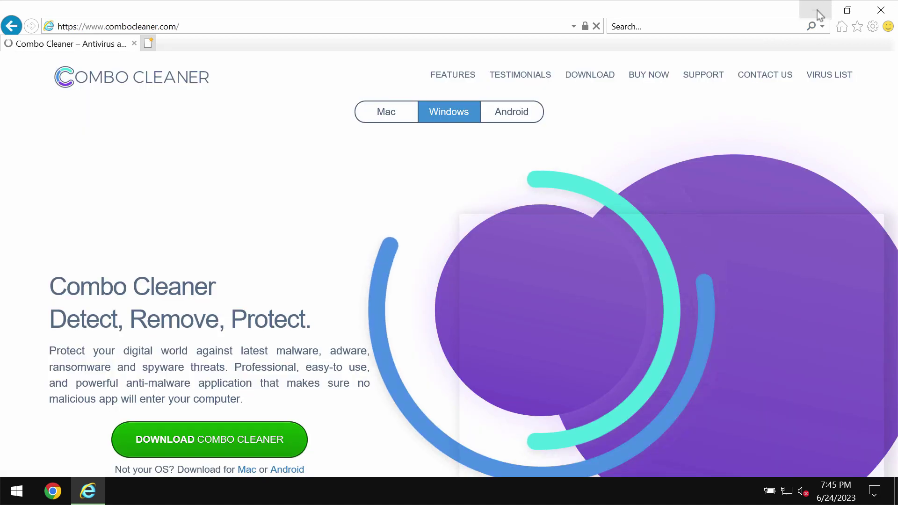
Minimize the Combo Cleaner website and launch Combo Cleaner from its desktop shortcut.
left_click(816, 12)
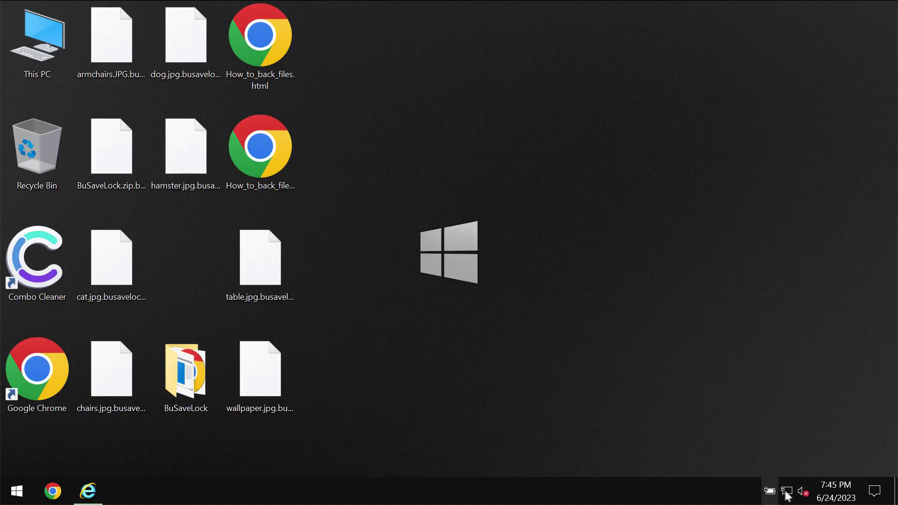
left_click(64, 273)
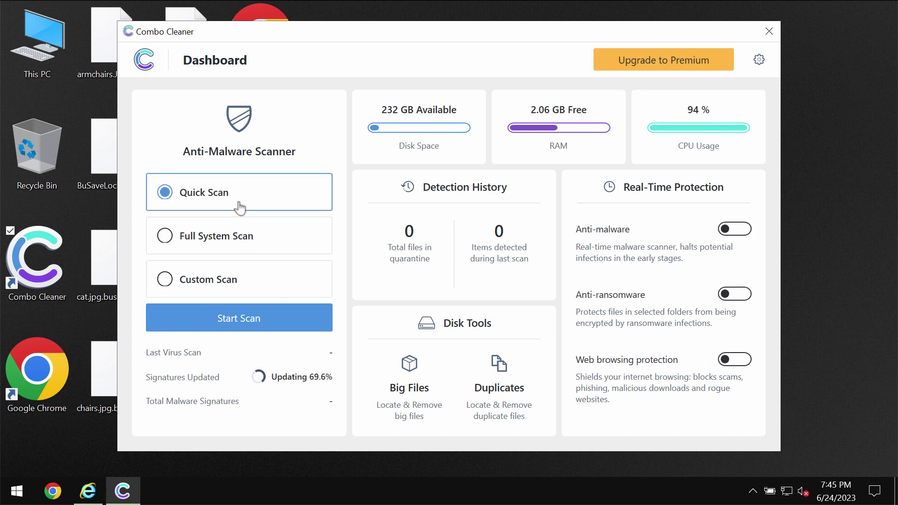
Start a Quick Scan and view the Anti-Ransomware settings while it runs.
left_click(254, 318)
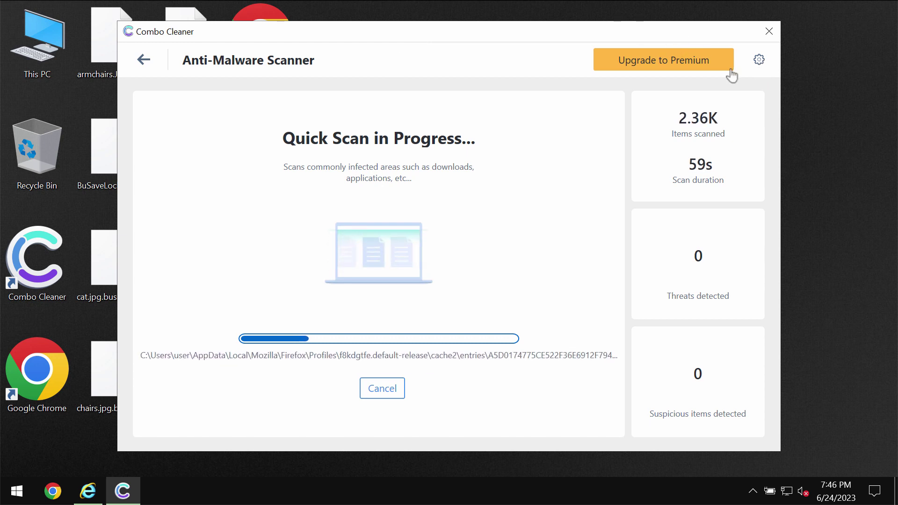
left_click(390, 107)
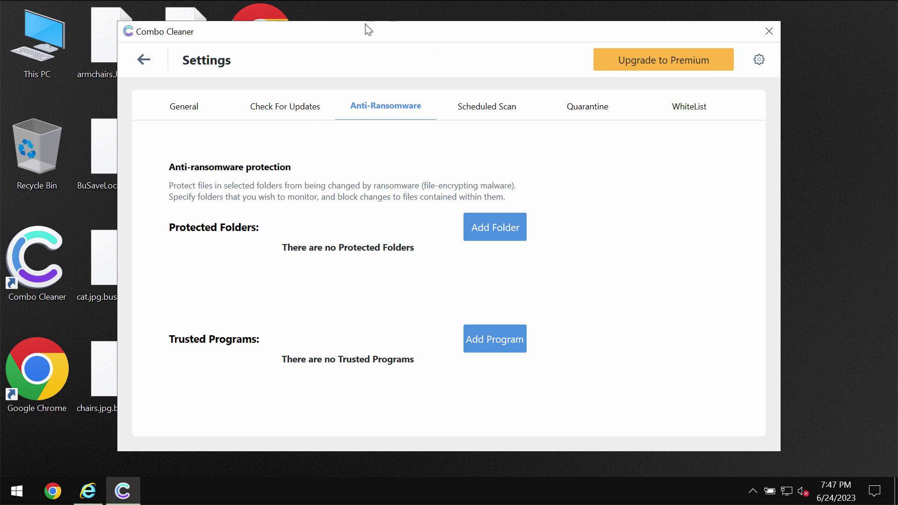
Switch between Settings and Dashboard several times, ending on the Quick Scan progress page.
left_click(143, 62)
left_click(320, 331)
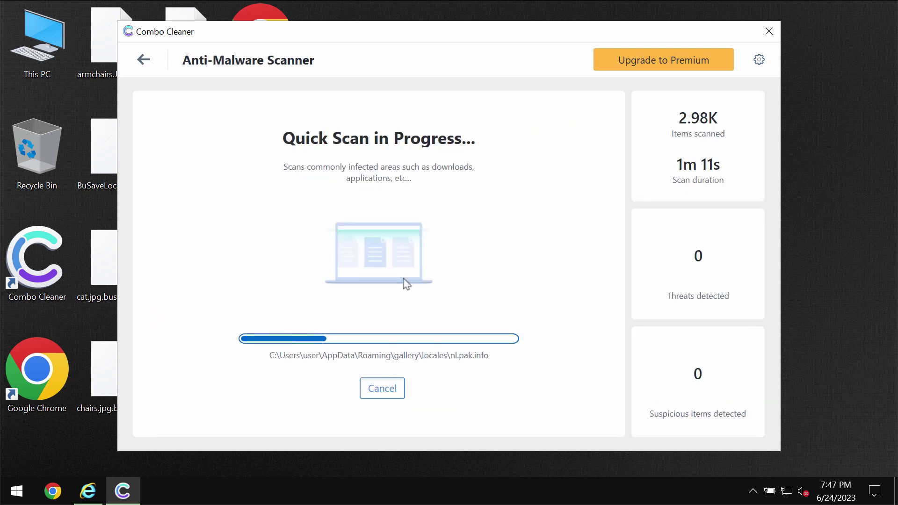
left_click(759, 61)
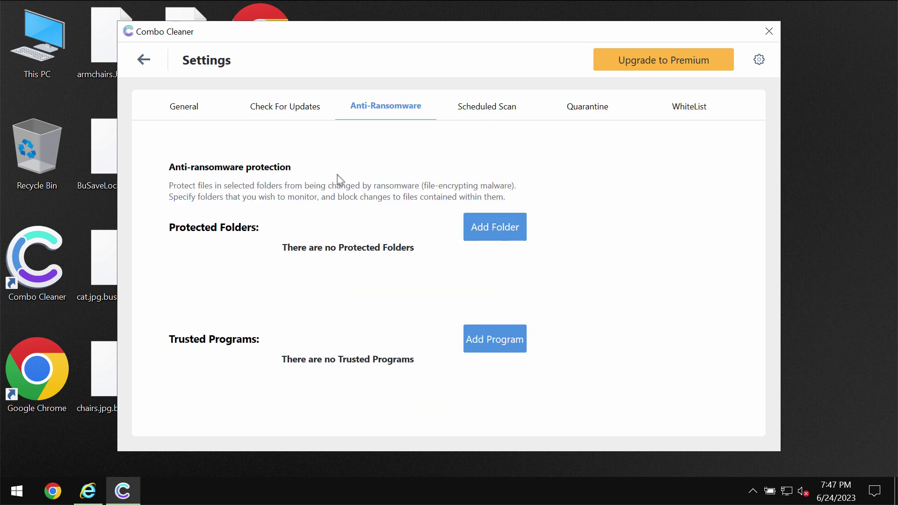
left_click(144, 60)
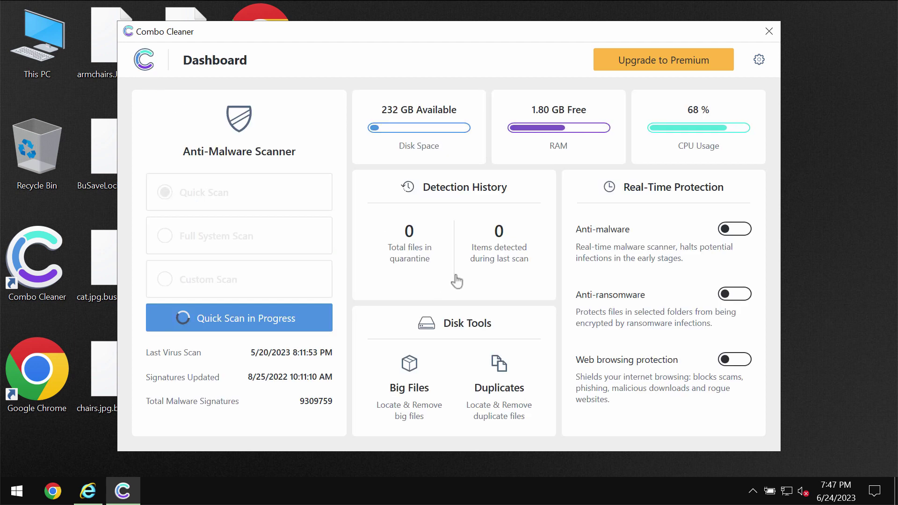
left_click(758, 60)
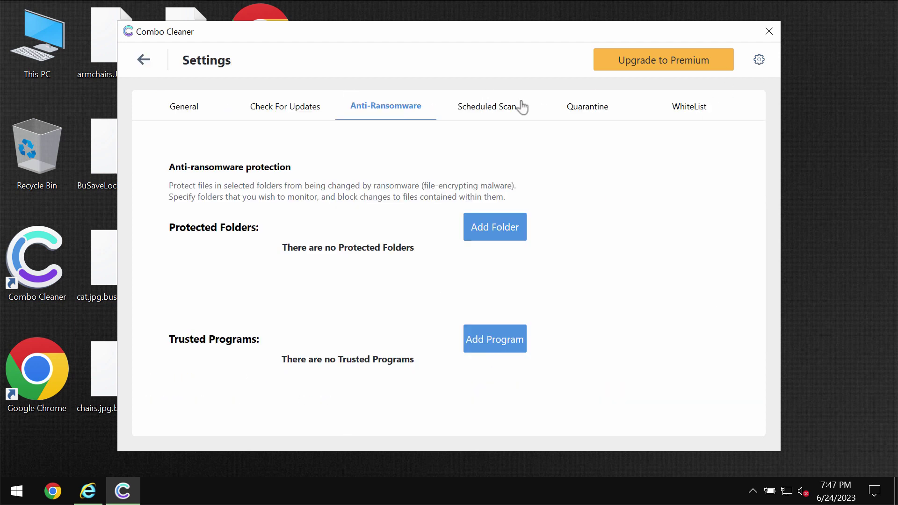
left_click(143, 61)
left_click(241, 323)
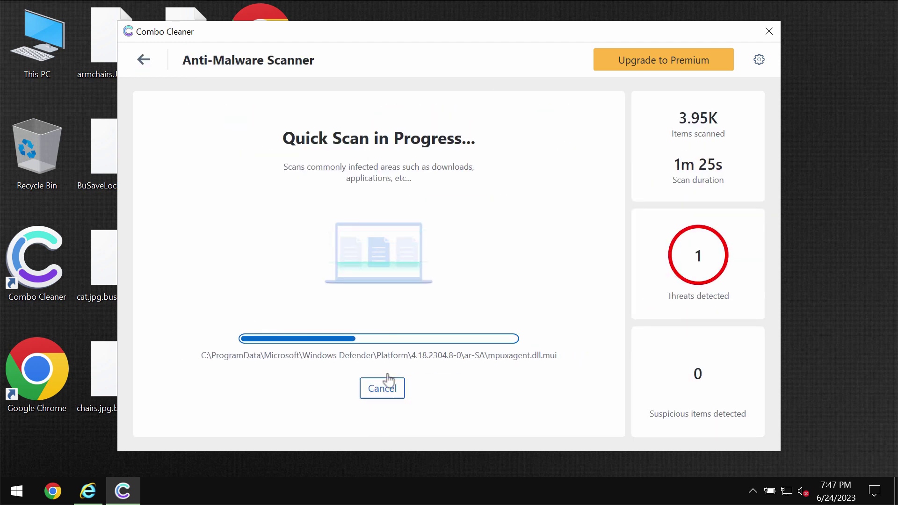
Cancel the Quick Scan, review the one infected item, and try removing all threats.
left_click(382, 388)
left_click(416, 314)
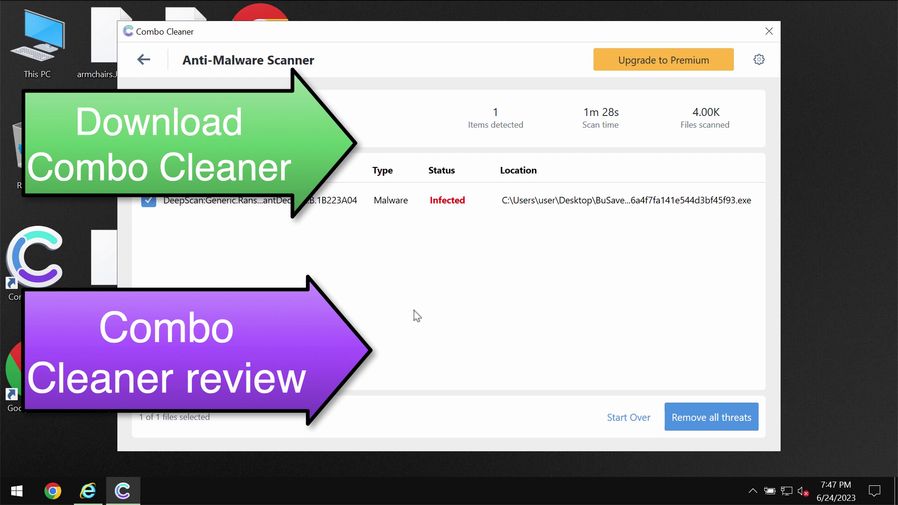
left_click(681, 58)
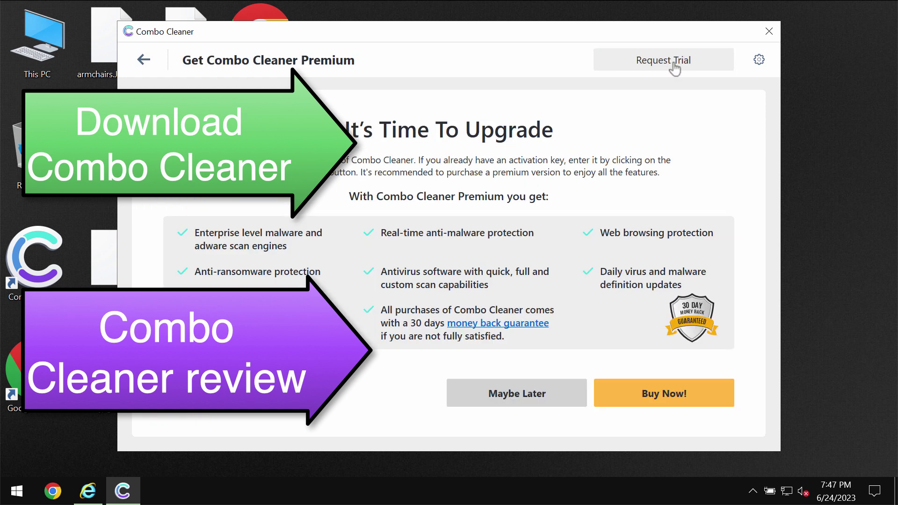